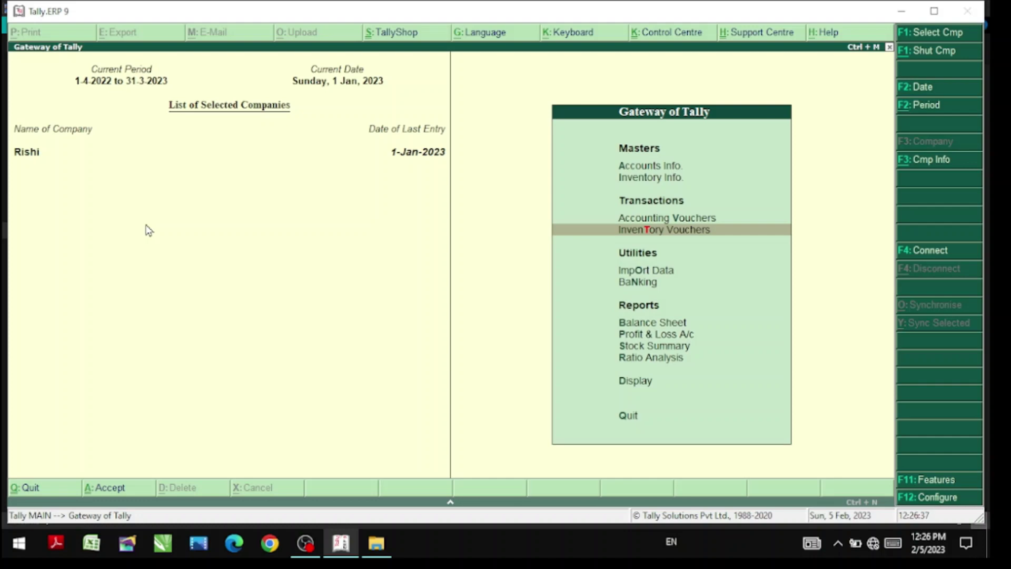
- Review the company's accounting features, including the reversing journals and optional vouchers setting, and return to the Gateway of Tally
key("F11")
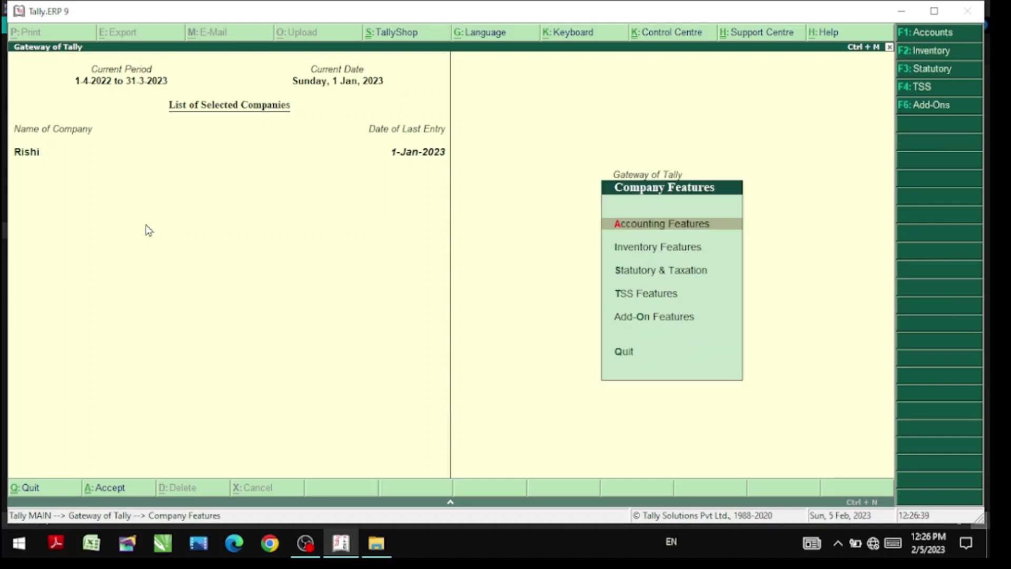
key("Return")
key("Return")
key("Return")
key("Return")
key("Return")
key("Return")
key("Return")
key("Return")
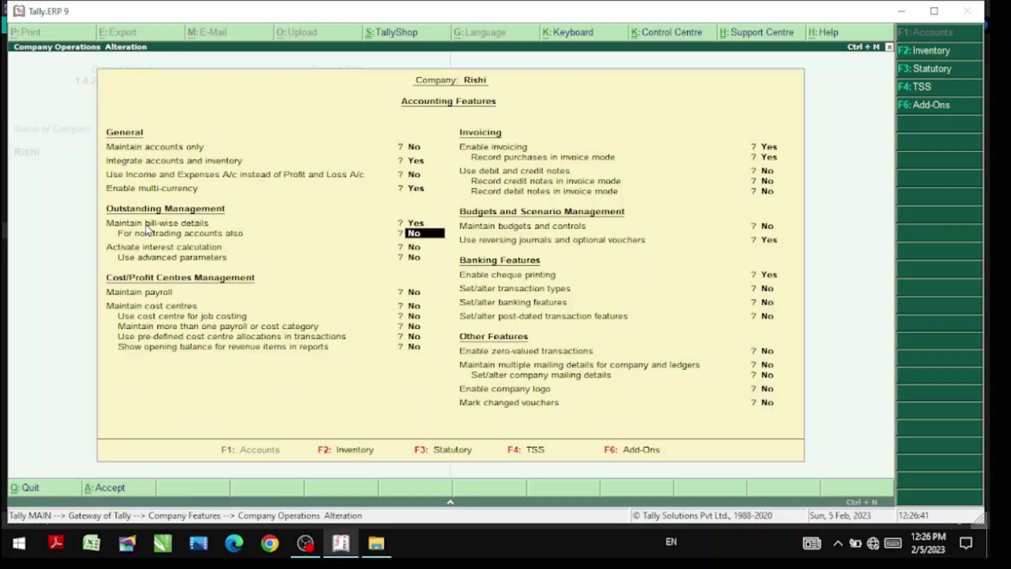
key("Return")
key("Return")
key("Return")
key("Return")
key("Return")
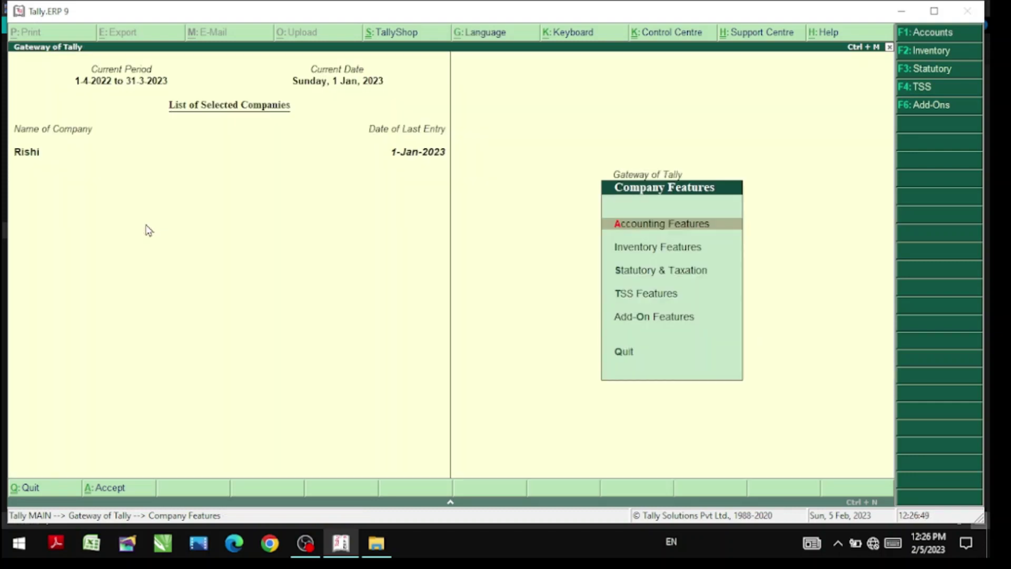
key("Escape")
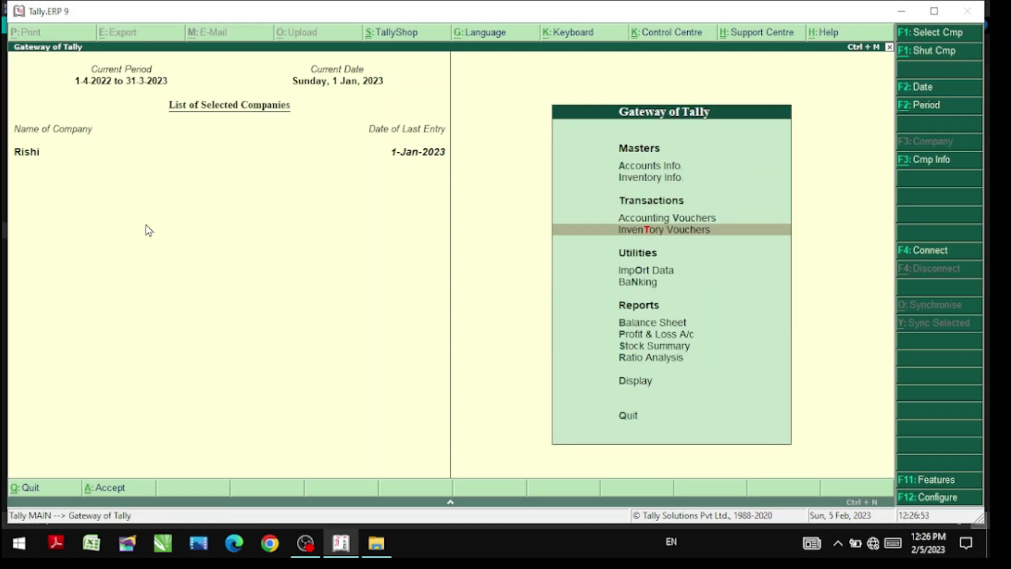
- Start a new memorandum voucher in accounting voucher creation
key("Up")
key("Return")
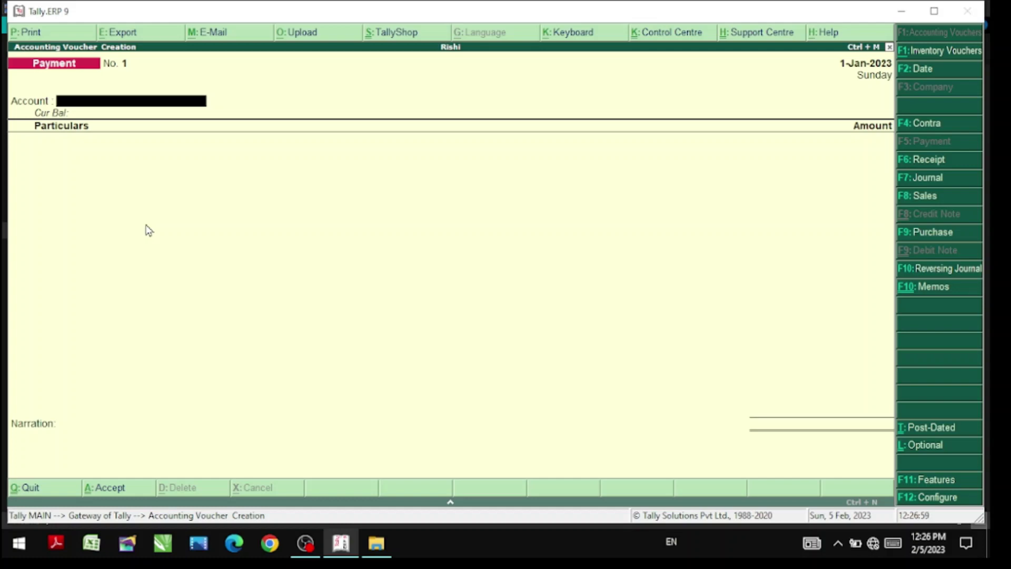
key("ctrl+F10")
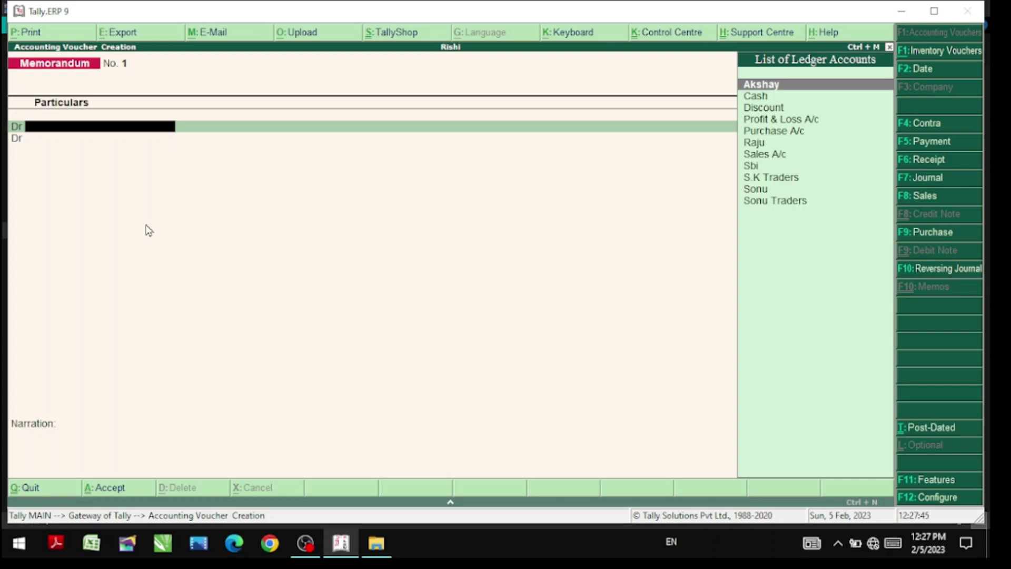
- Start a new ledger named Moni Traders from the voucher's first debit line, leaving the alias blank
key("alt+c")
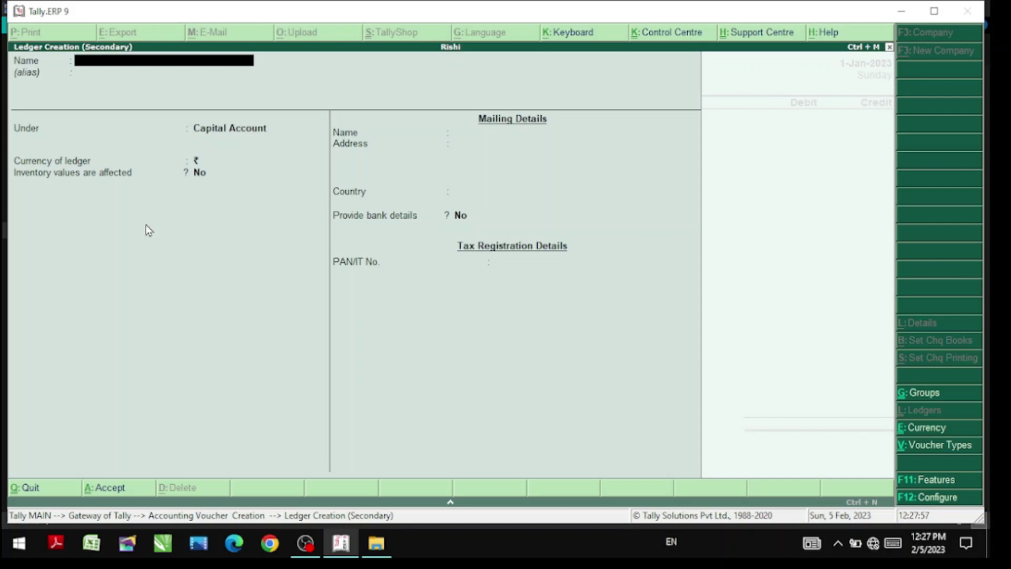
type("Moni")
type("trade")
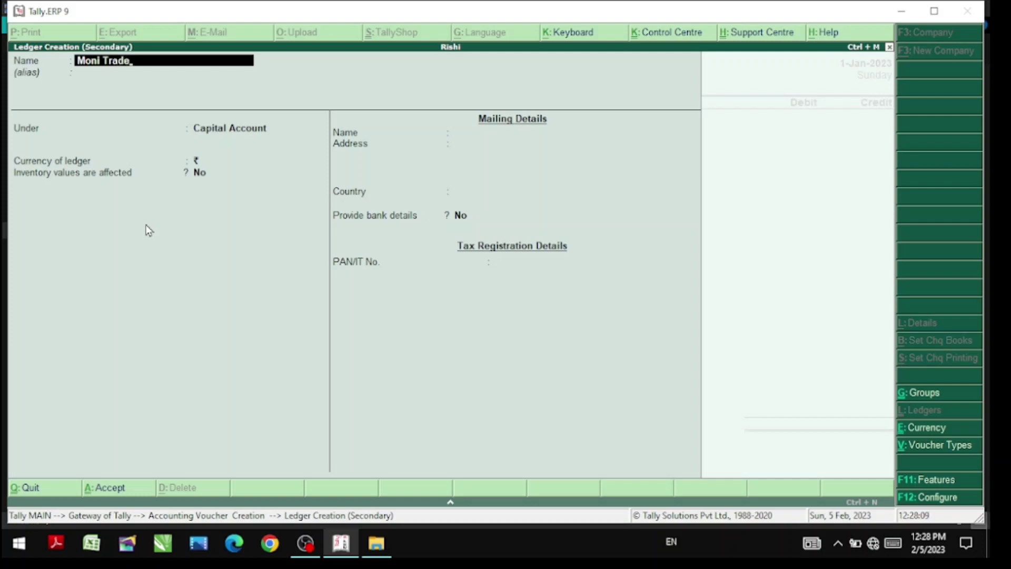
type("rs")
key("Return")
key("Return")
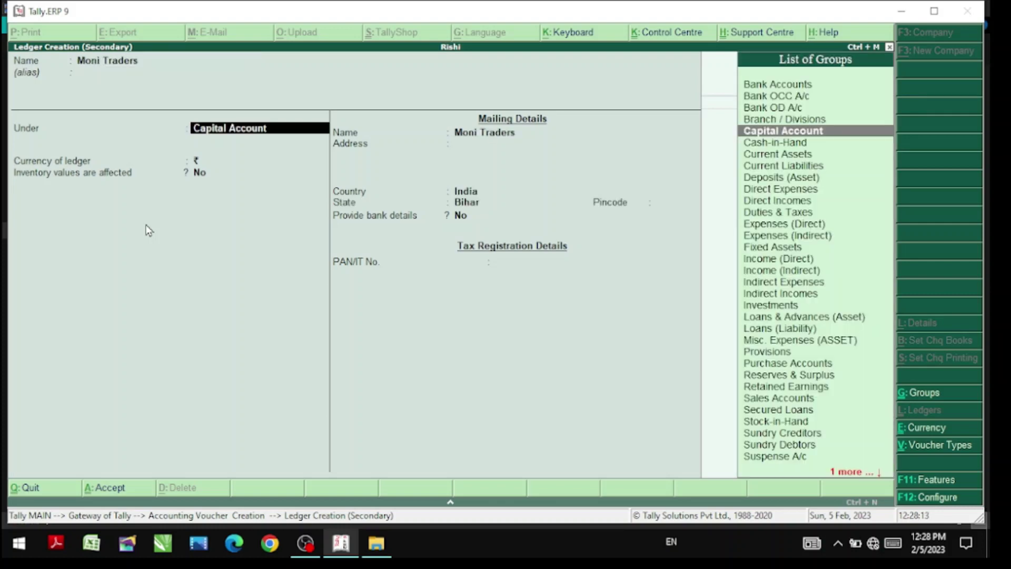
- Place the Moni Traders ledger under Sundry Debtors and save it into the voucher
type("S")
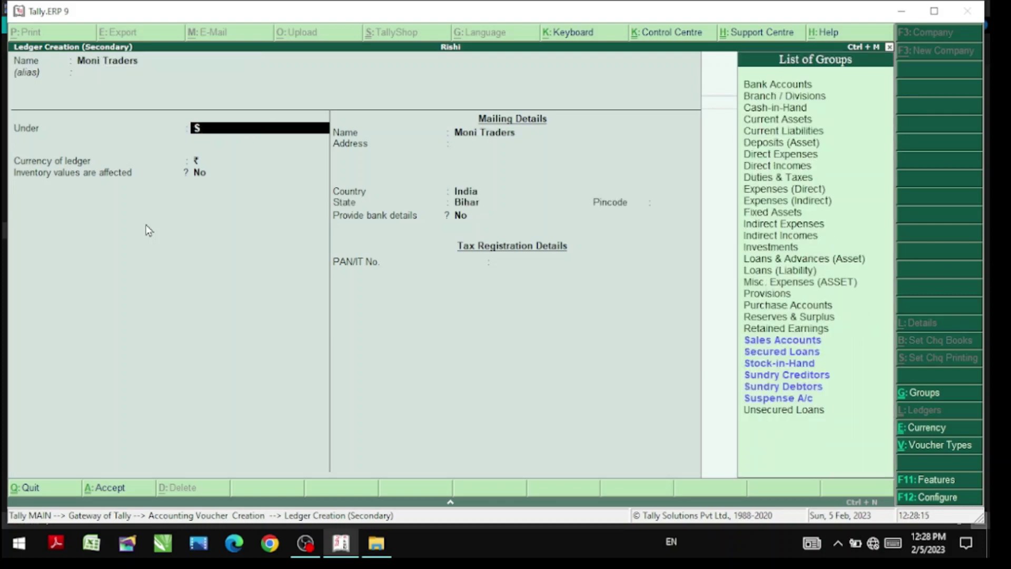
key("Down")
key("Down")
key("Down")
key("Down")
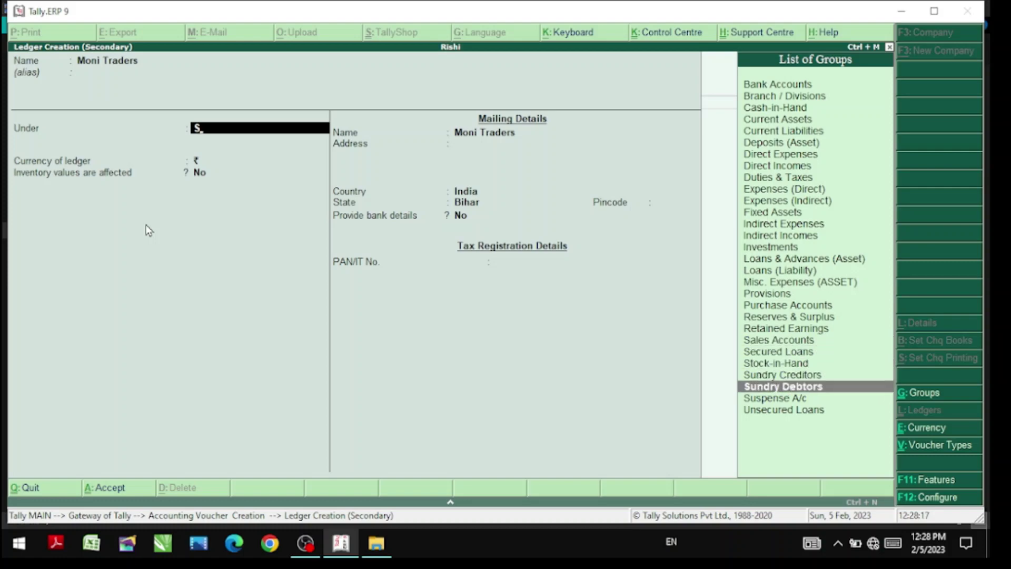
key("Return")
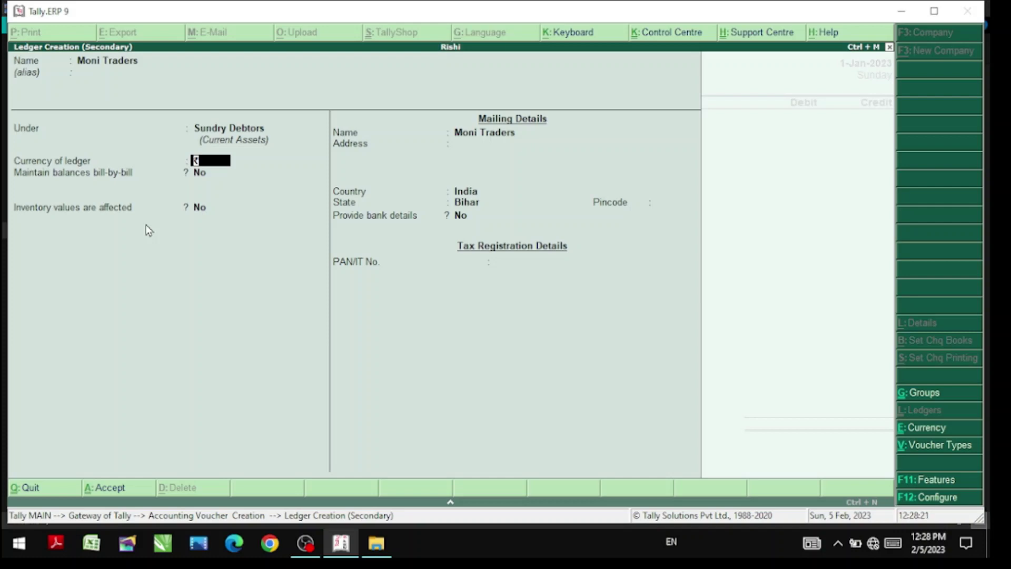
key("ctrl+a")
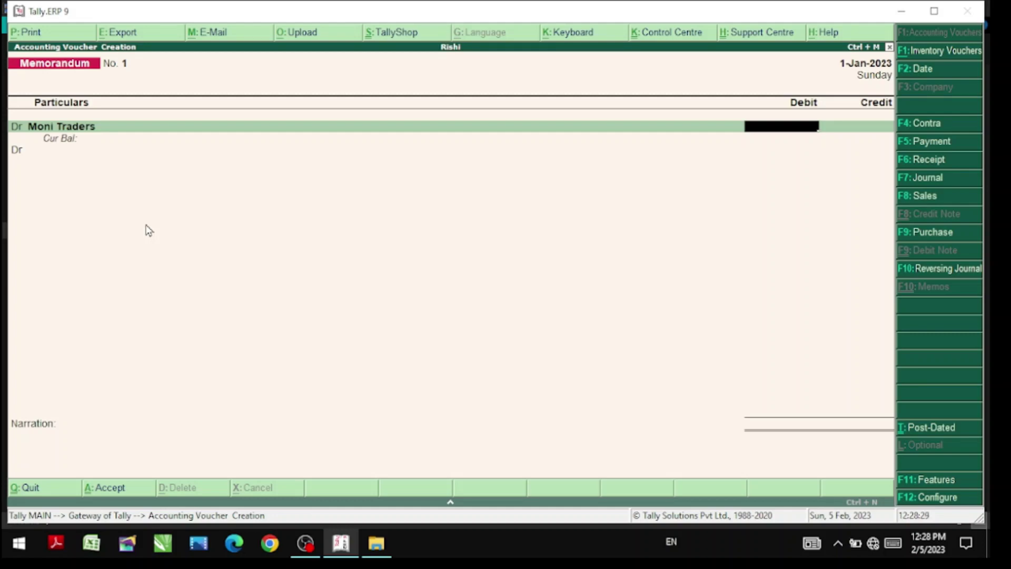
- Debit Moni Traders with 5000 and choose Sales A/c for the credit line
type("5000")
key("Return")
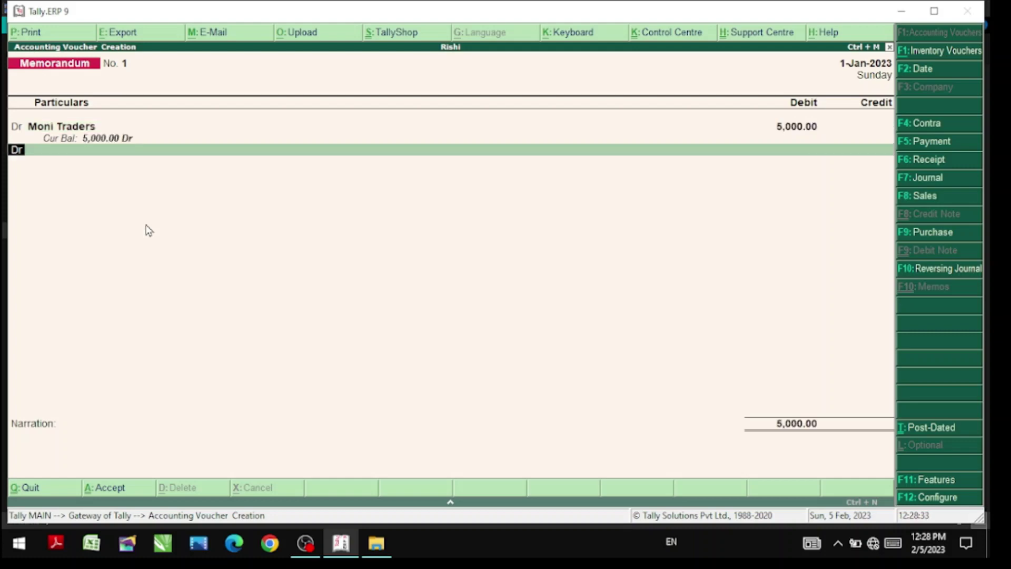
type("c")
key("Return")
type("S")
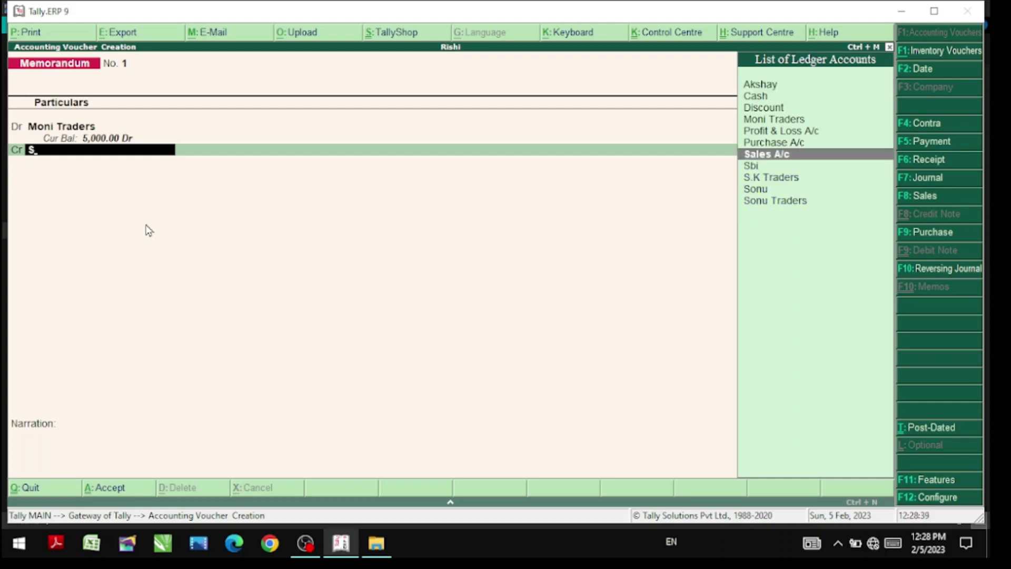
key("Return")
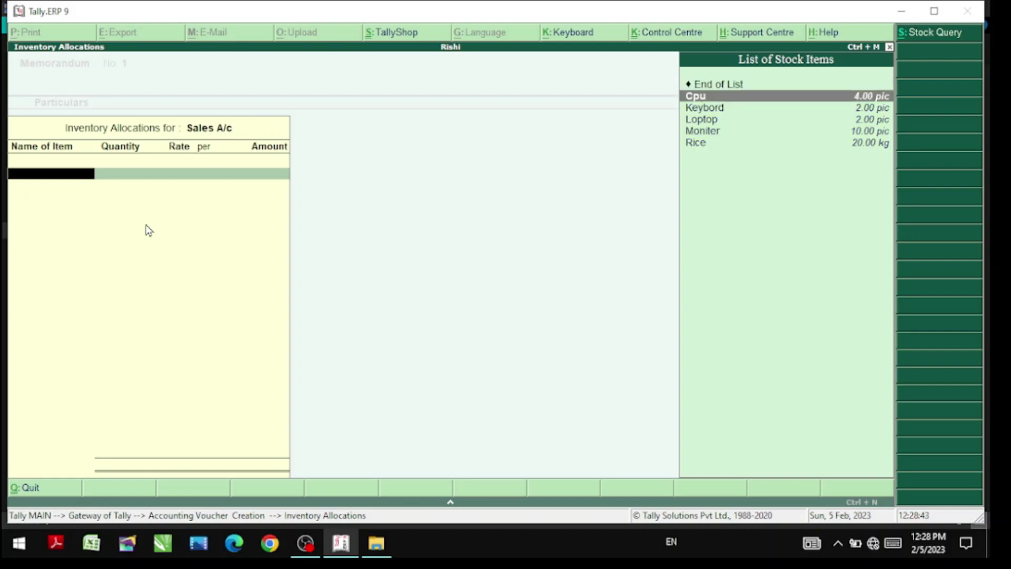
- Allocate 1 pic of Cpu at a rate of 5,000 to Sales A/c and save the memorandum voucher without a narration
key("Return")
type("1")
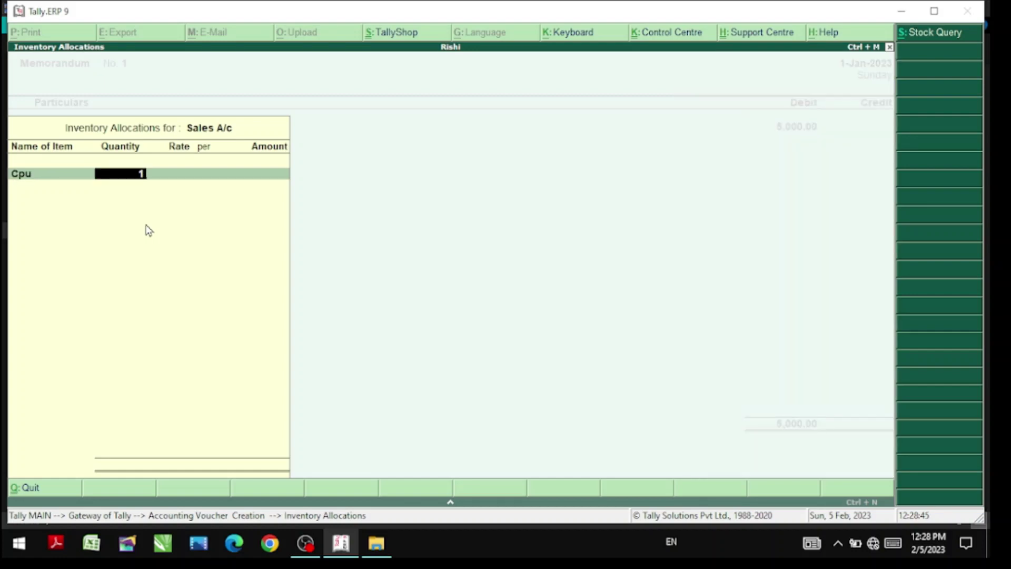
key("Return")
key("Return")
key("Return")
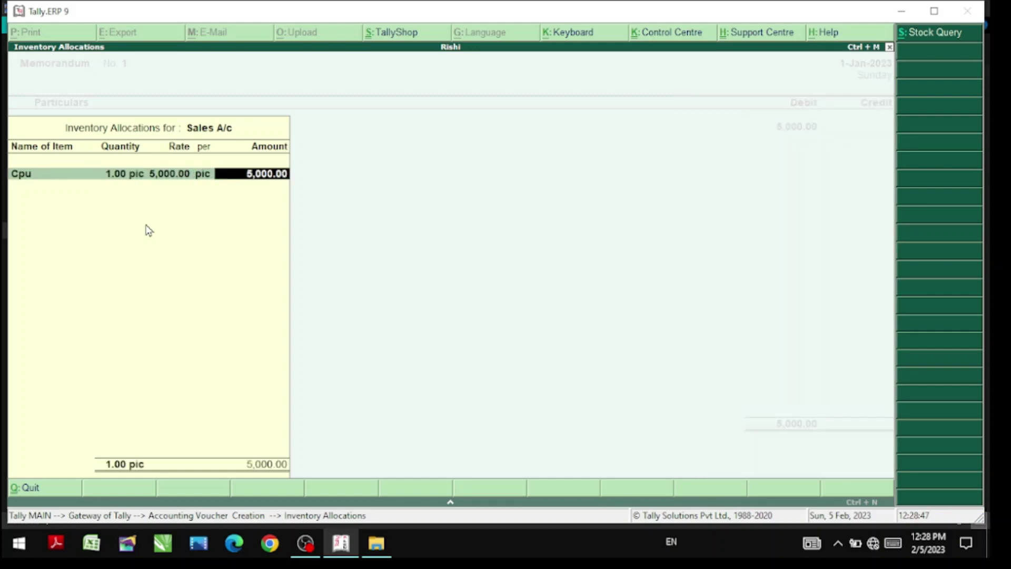
key("Return")
key("Return")
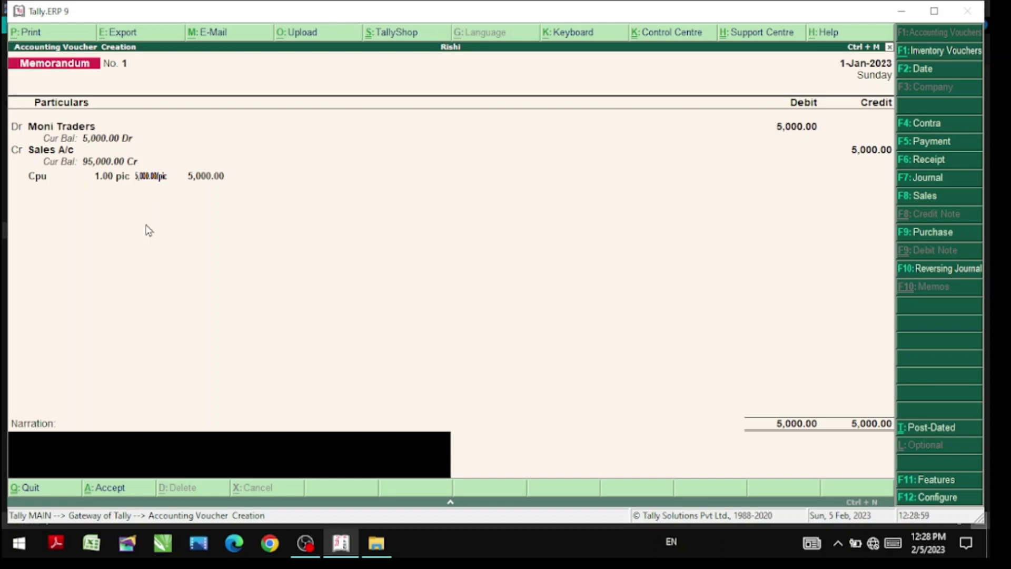
key("Return")
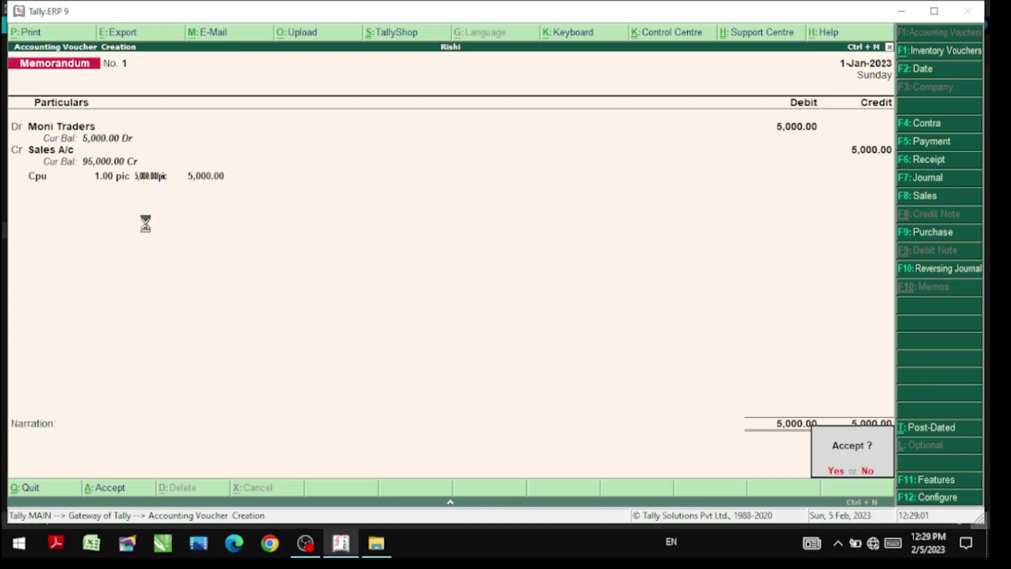
key("Return")
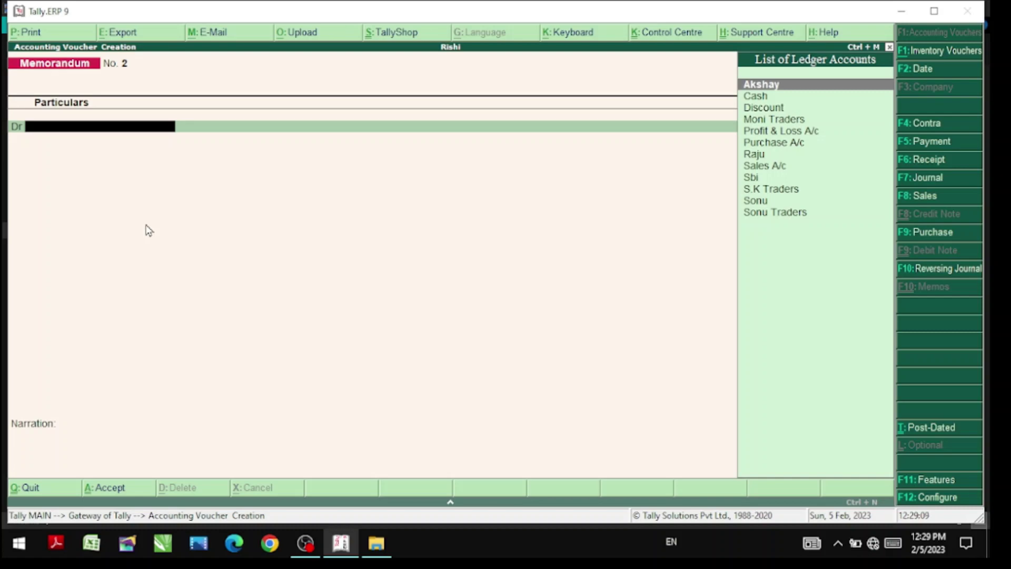
- Choose Purchase A/c for the debit line of the second memorandum voucher
type("P")
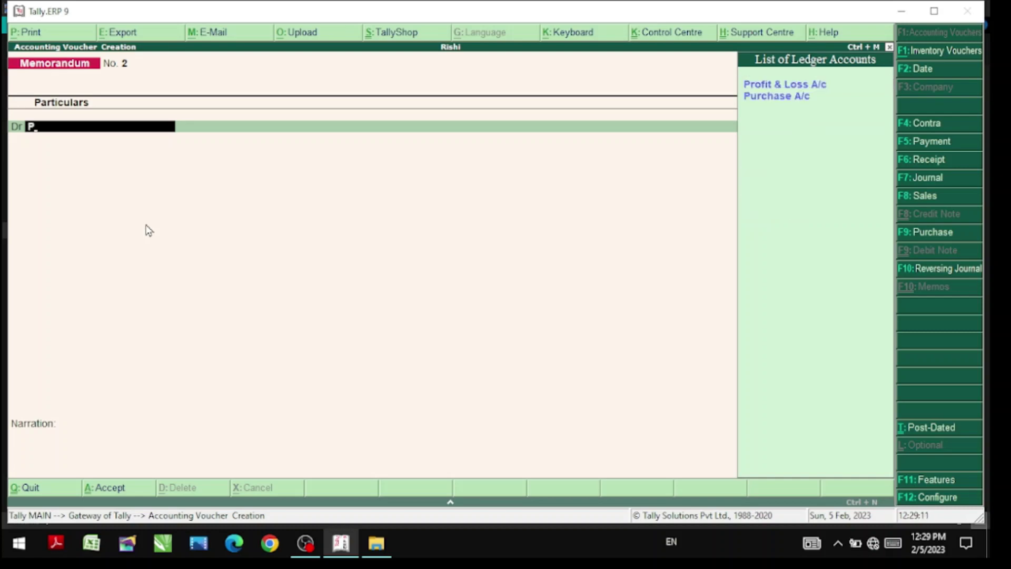
key("Down")
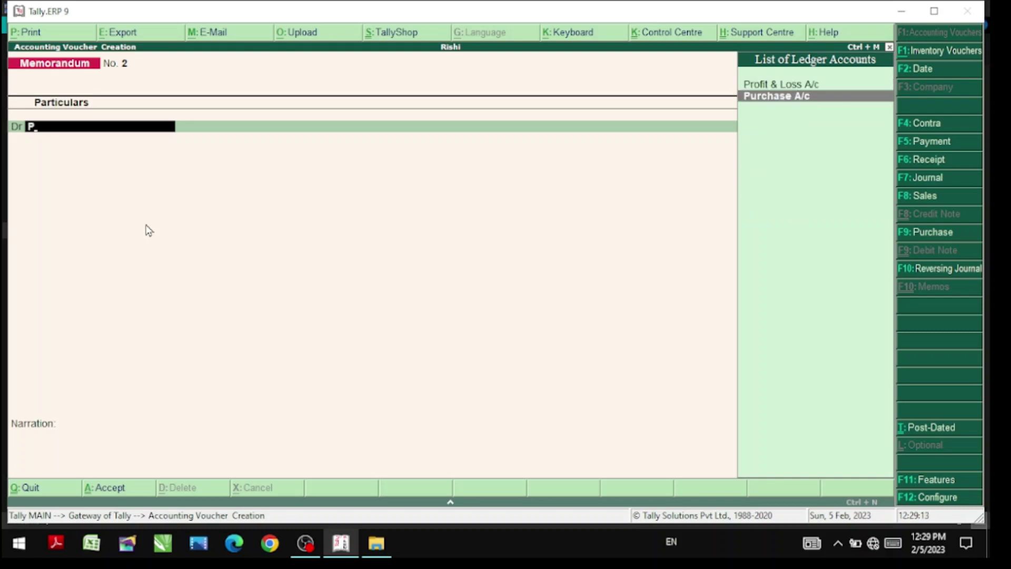
key("Return")
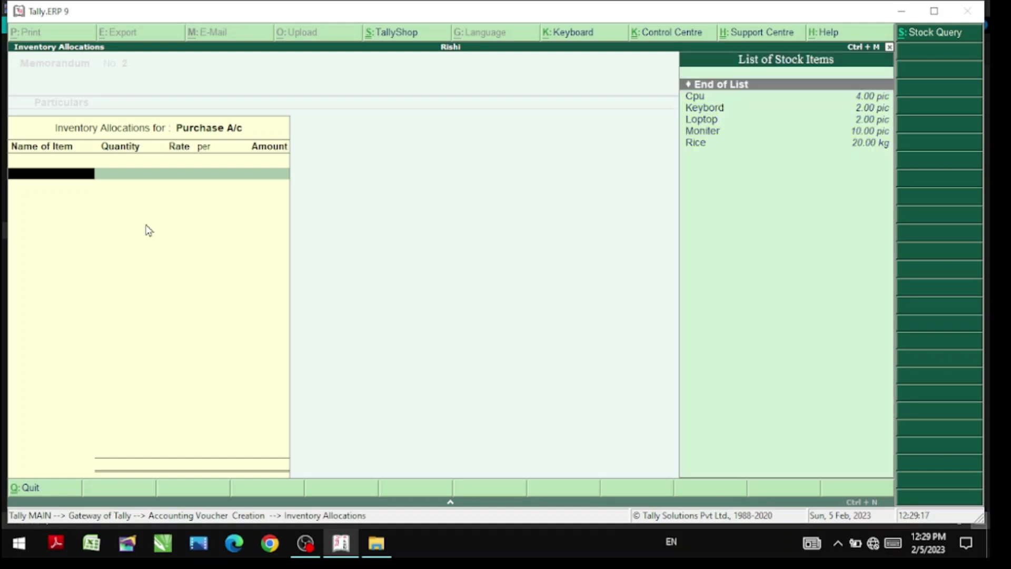
- Allocate 5 pic of Loptop at a rate of 25,000 to Purchase A/c and finish the inventory allocation
key("Down")
key("Down")
key("Down")
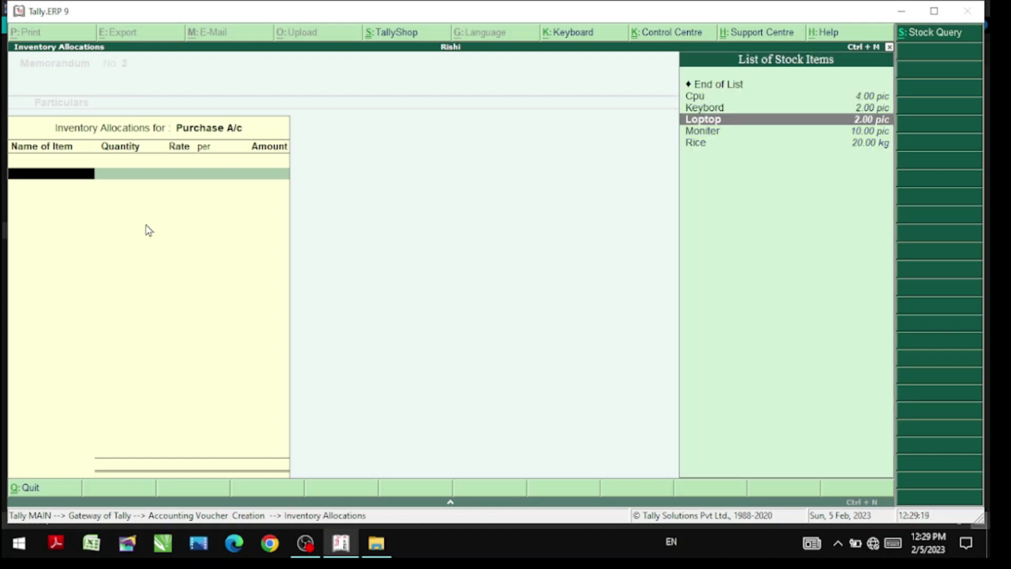
key("Return")
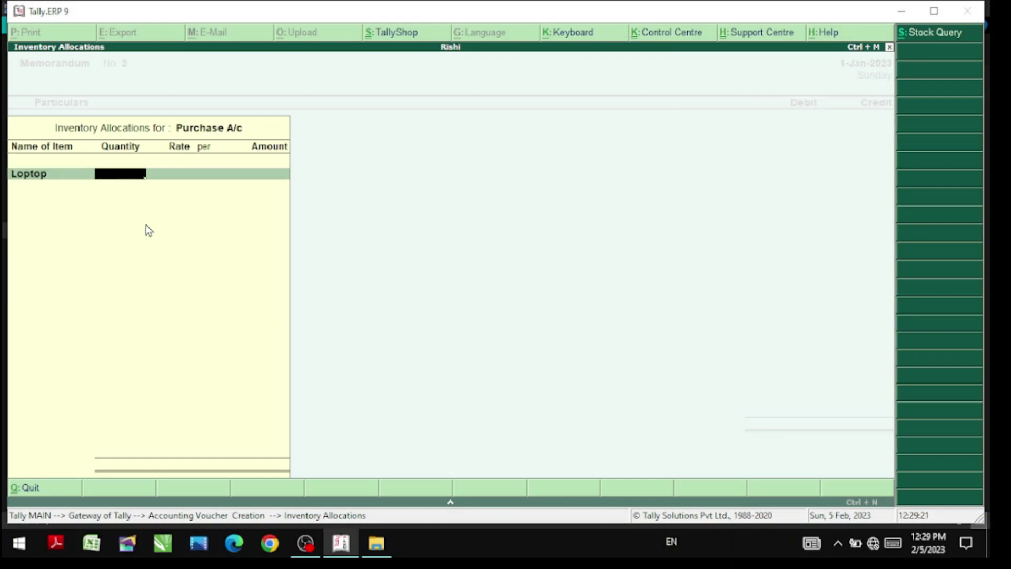
type("5")
key("Return")
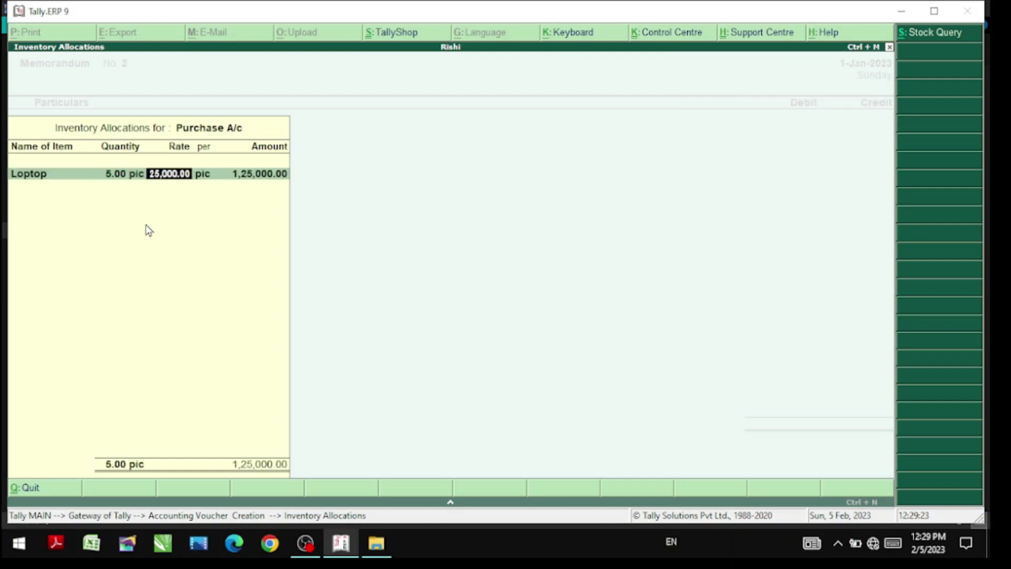
key("Return")
key("Return")
key("Return")
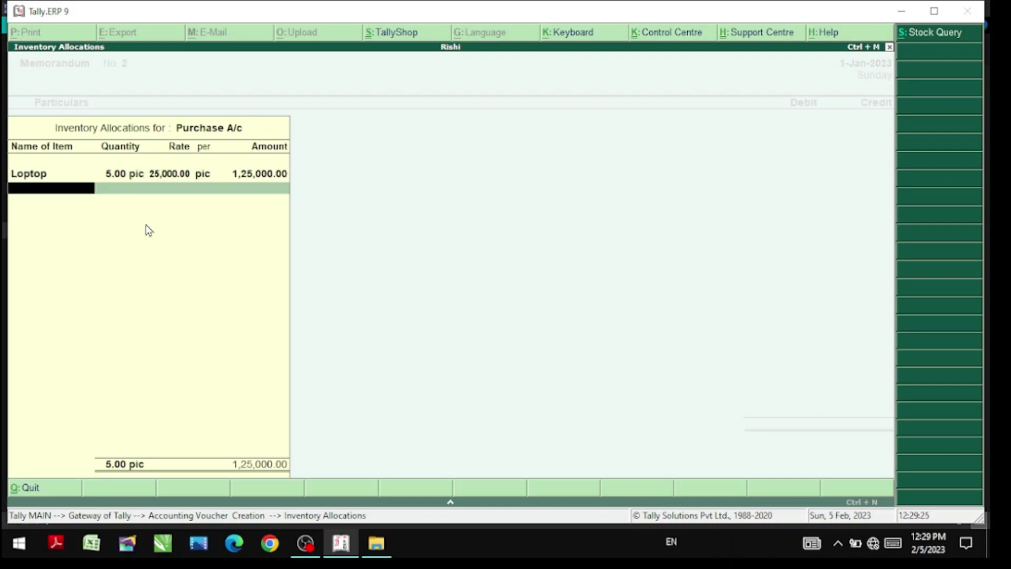
key("Return")
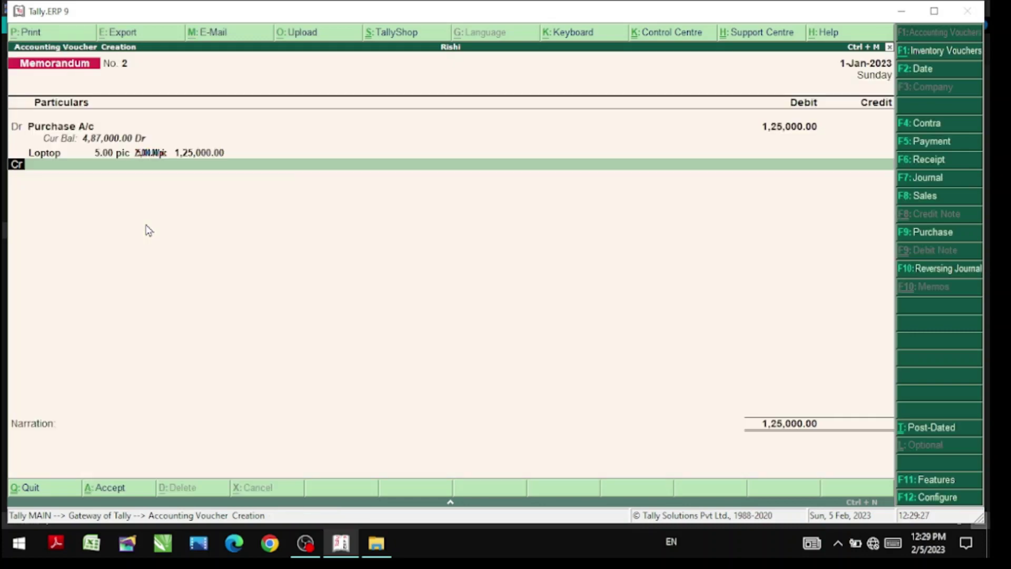
- Create a ledger named A.K Traders under Sundry Creditors for the credit line and credit it with 1,25,000
key("Return")
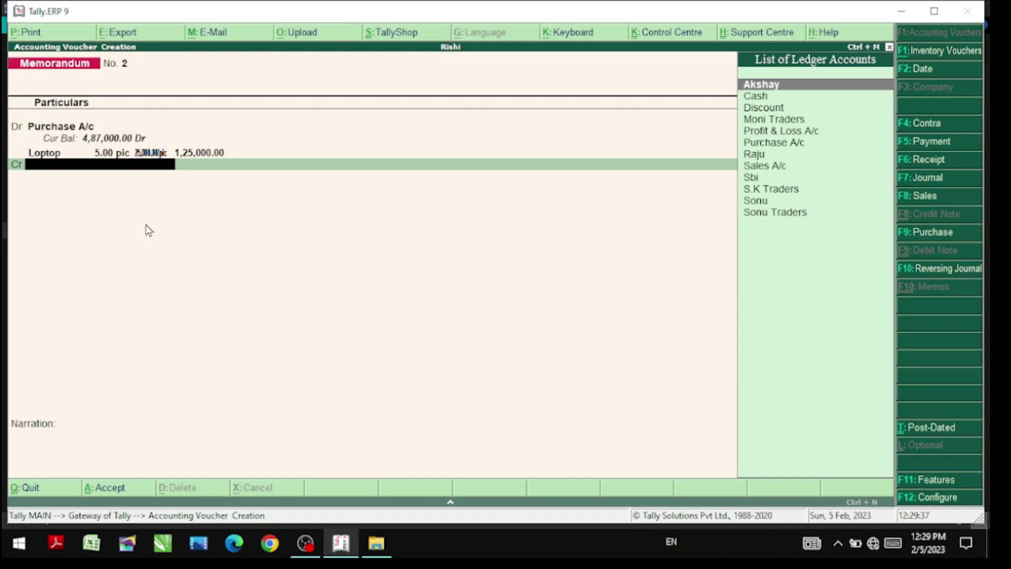
key("alt+c")
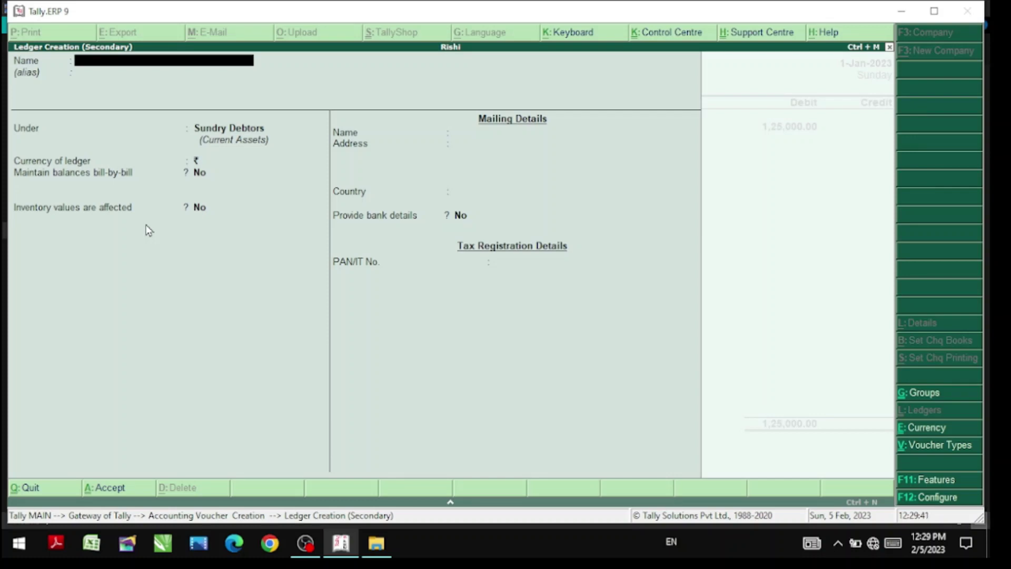
type("A.K Traders")
key("Return")
key("Return")
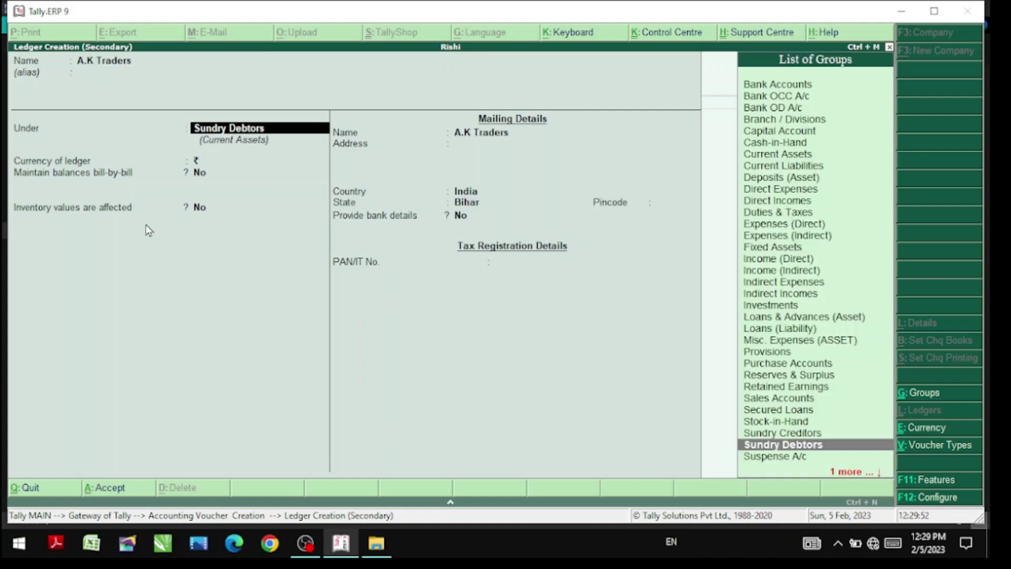
key("Up")
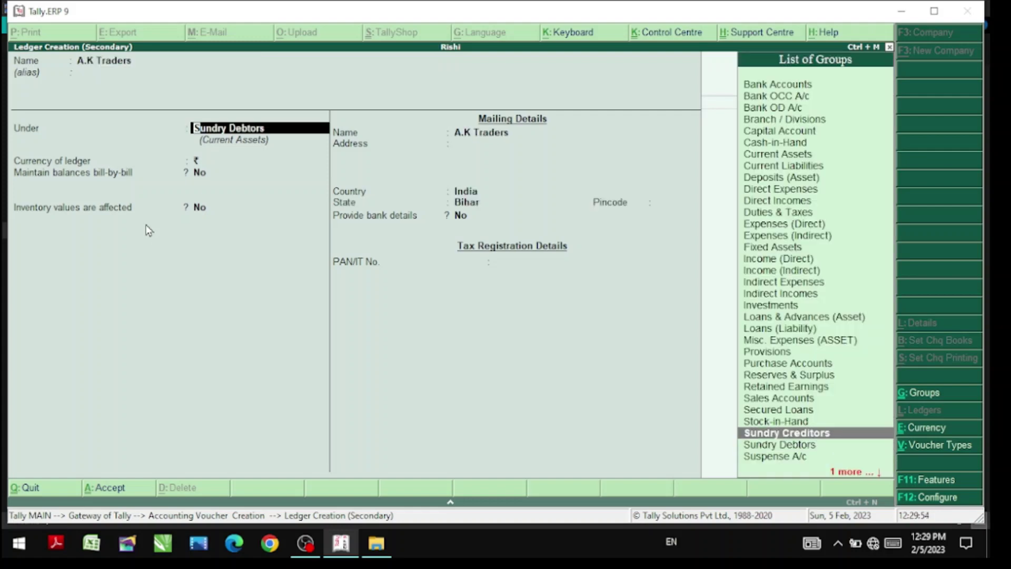
key("Return")
key("ctrl+a")
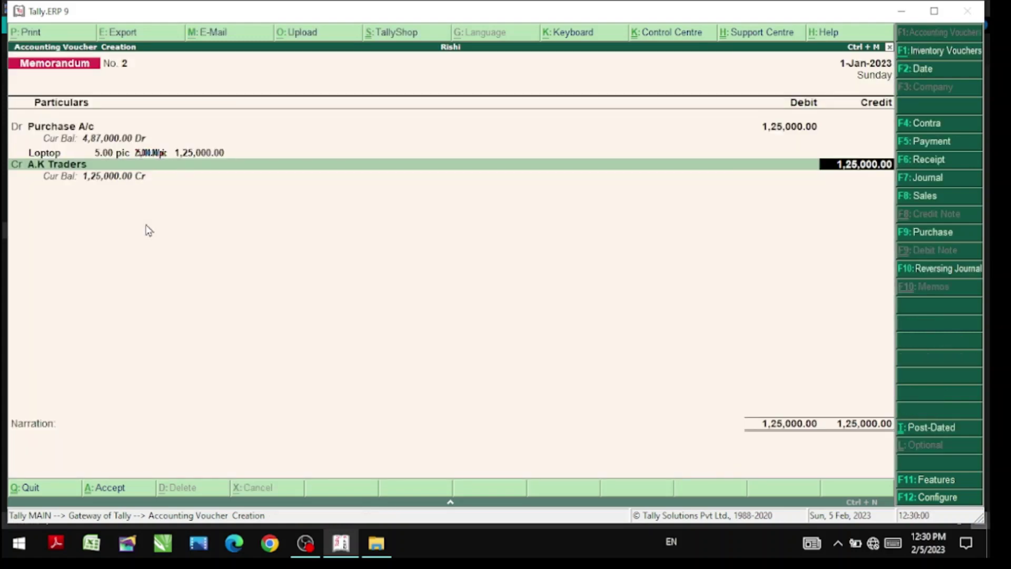
key("Return")
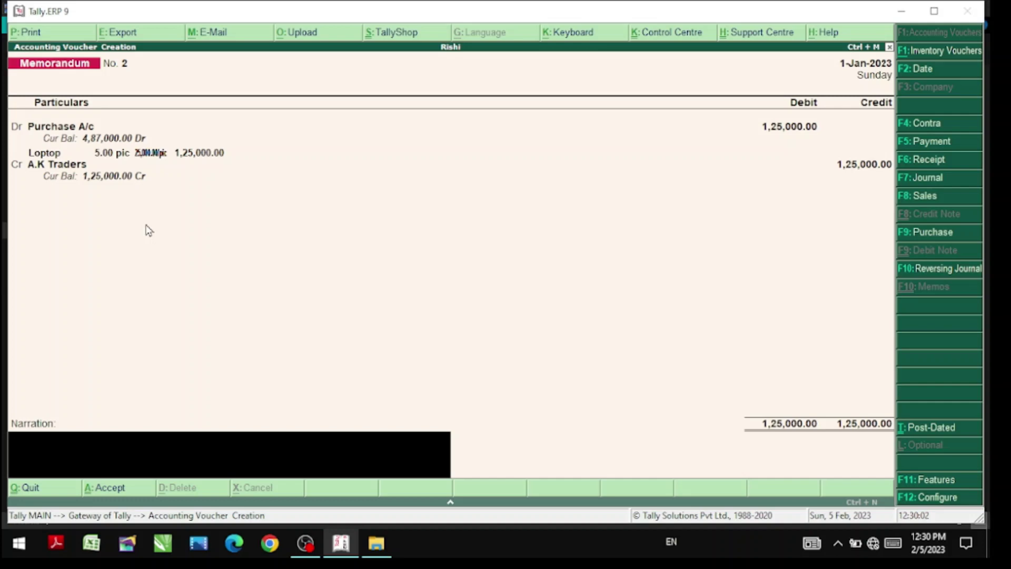
- Save the A.K Traders memorandum voucher without a narration and leave voucher creation for the Gateway of Tally
key("Return")
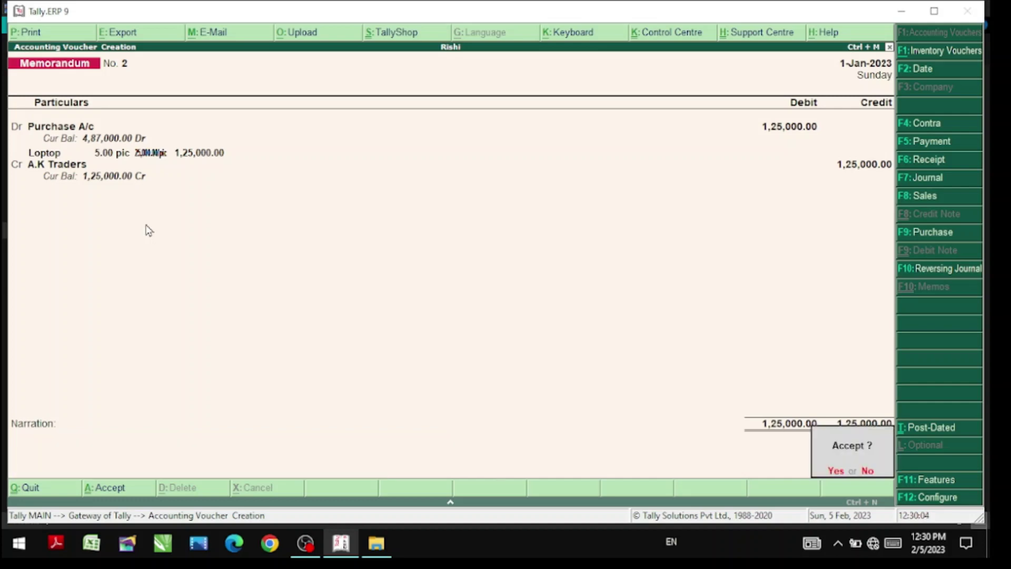
key("Return")
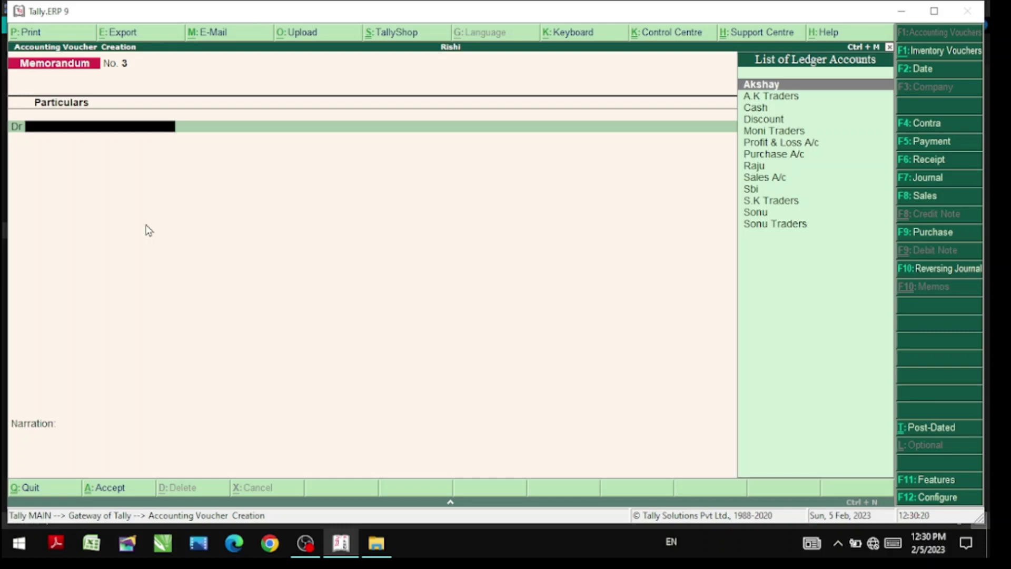
key("Escape")
key("Return")
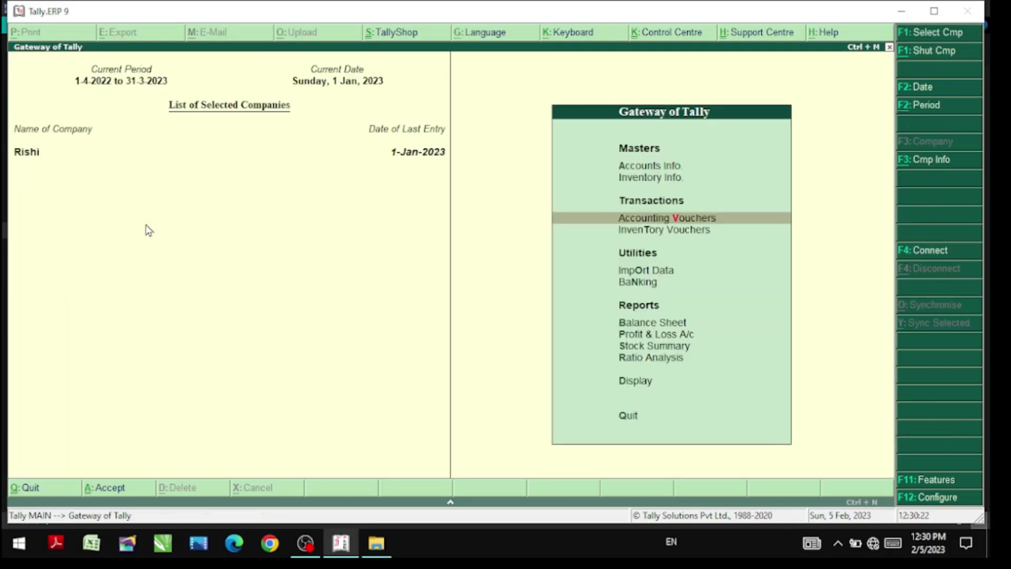
- Open the Exception Reports from the Display Menu of the Gateway of Tally
key("Up")
key("Up")
key("Up")
key("Up")
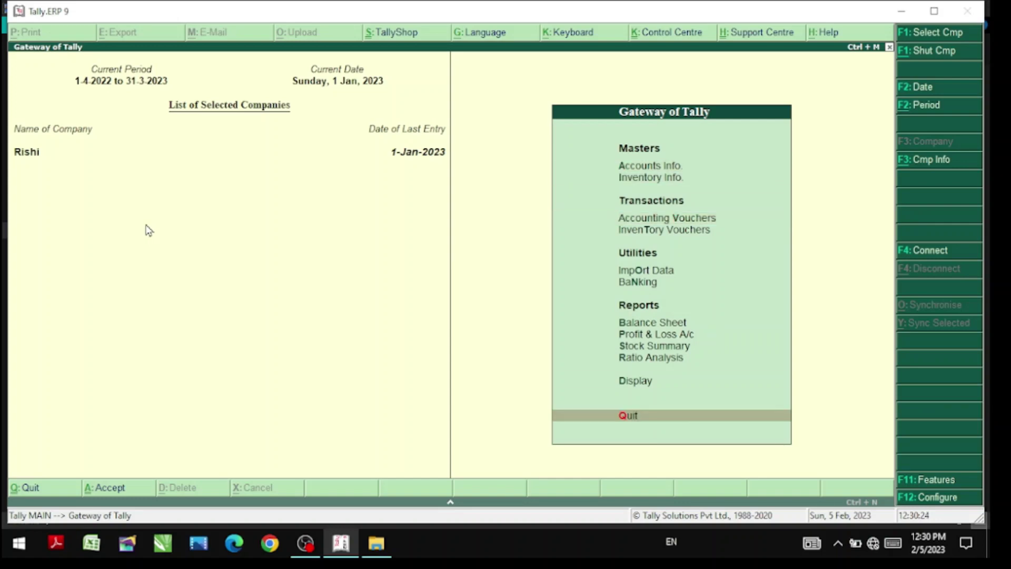
key("Return")
key("Down")
key("Down")
key("Down")
key("Down")
key("Down")
key("Down")
key("Down")
key("Down")
key("Down")
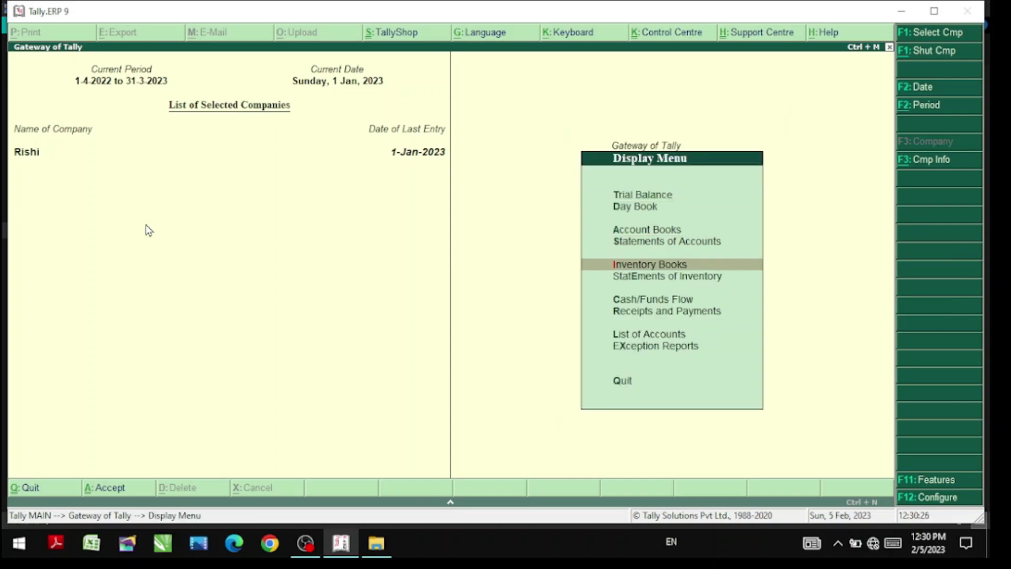
key("Return")
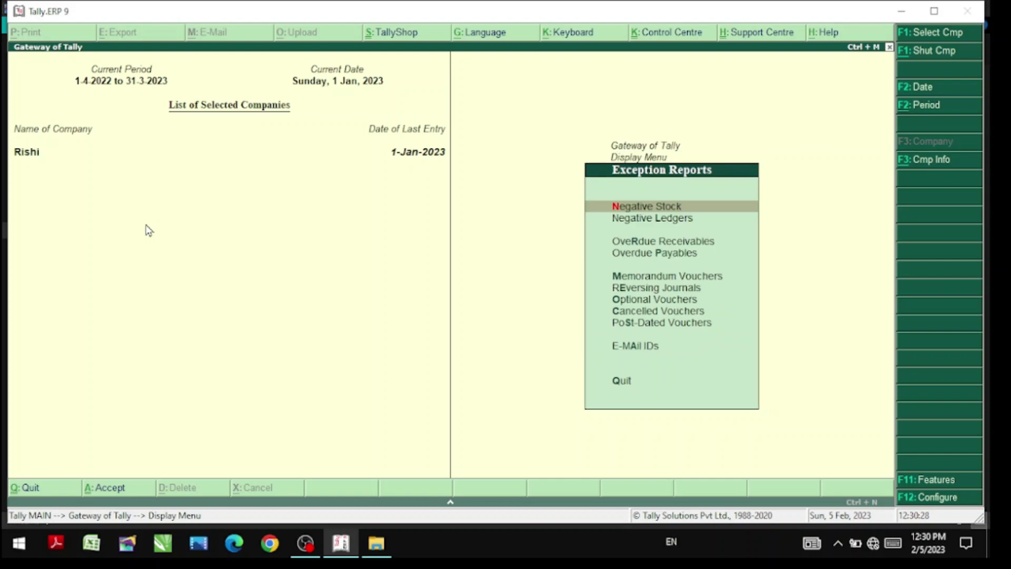
- Open the Memorandum Vouchers register and list the vouchers for January
key("Down")
key("Down")
key("Down")
key("Down")
key("Down")
key("Up")
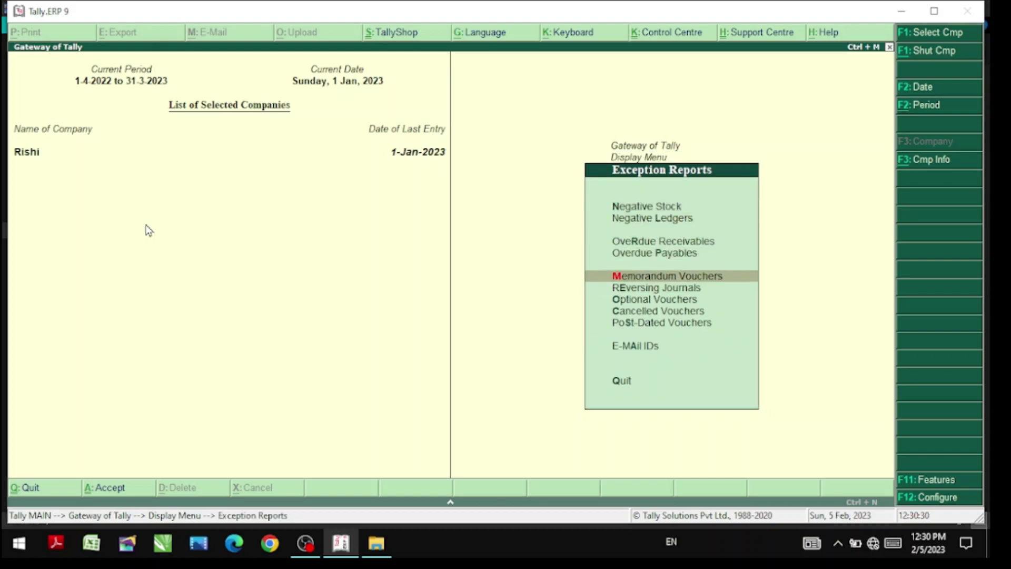
key("Return")
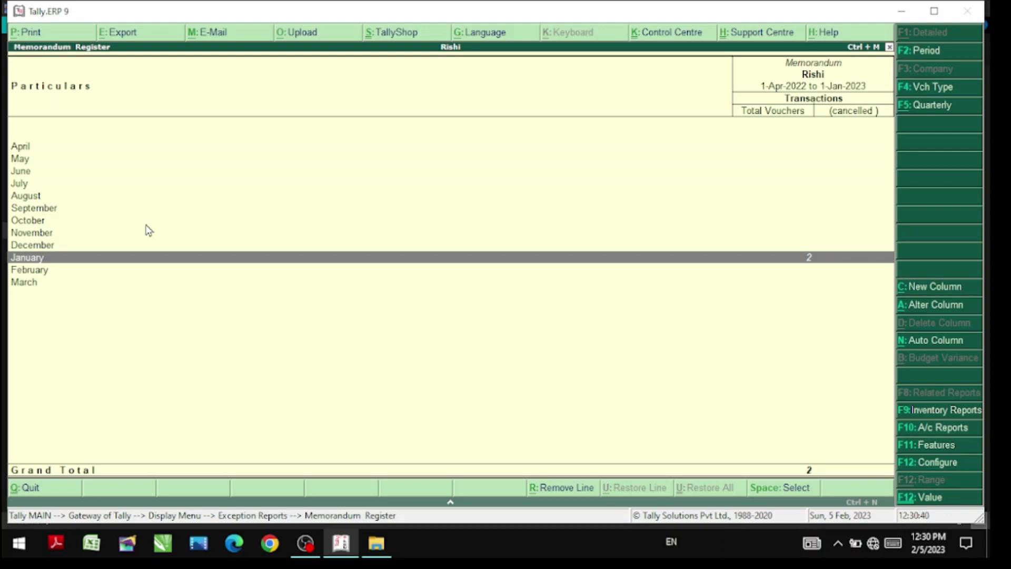
key("Return")
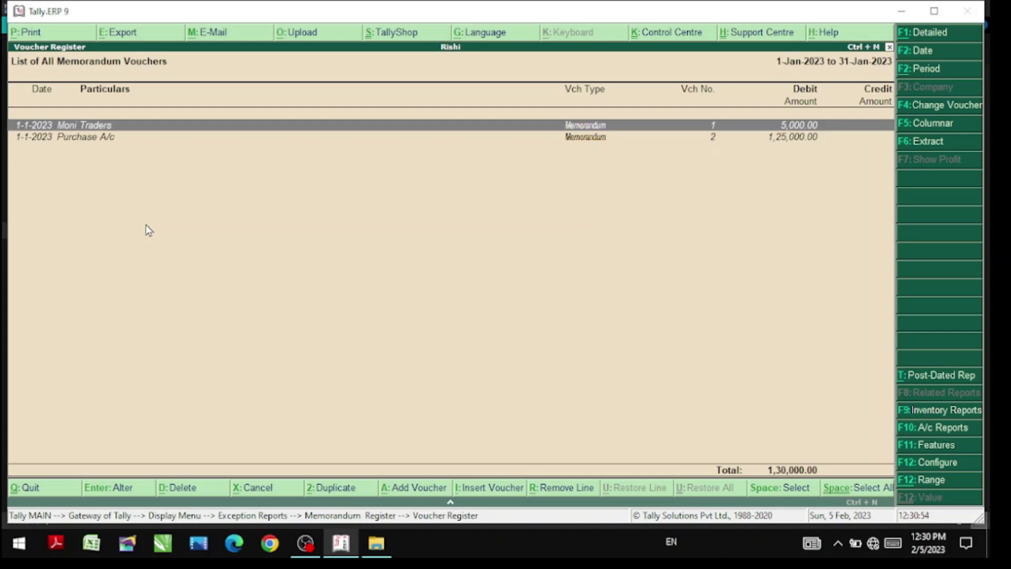
- Convert the Moni Traders memorandum voucher to the Sales voucher type and save it
key("Return")
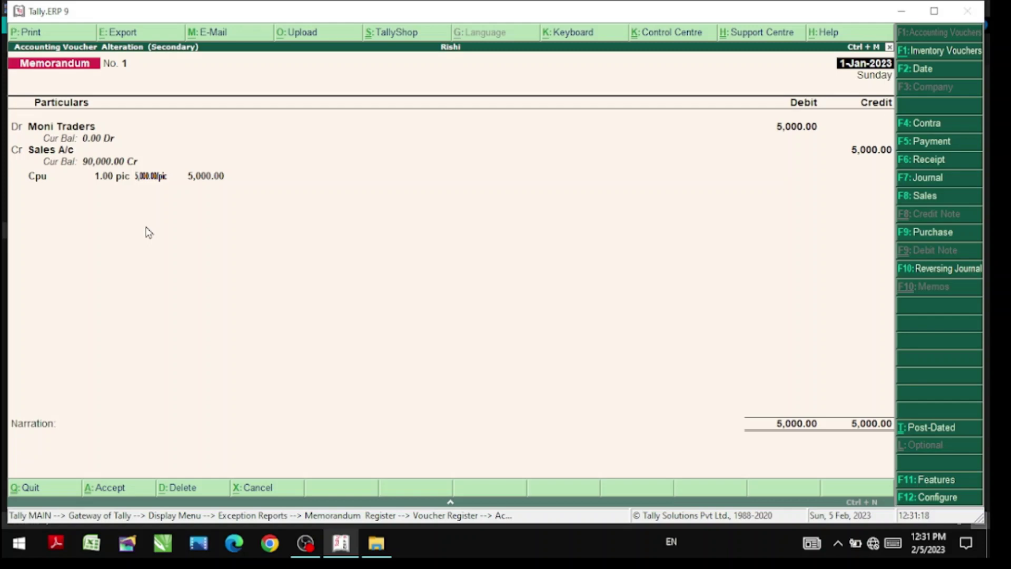
key("F8")
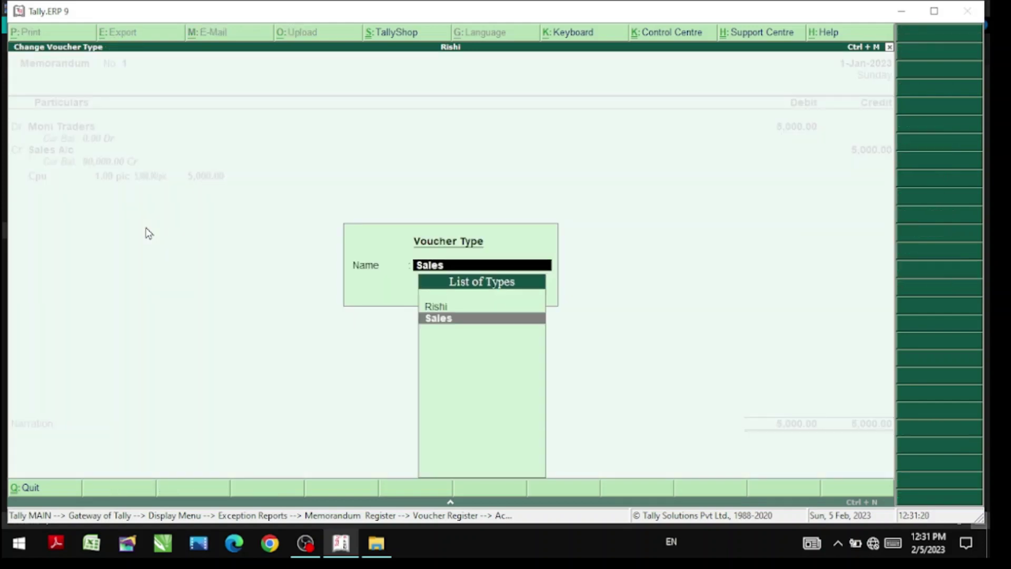
key("Return")
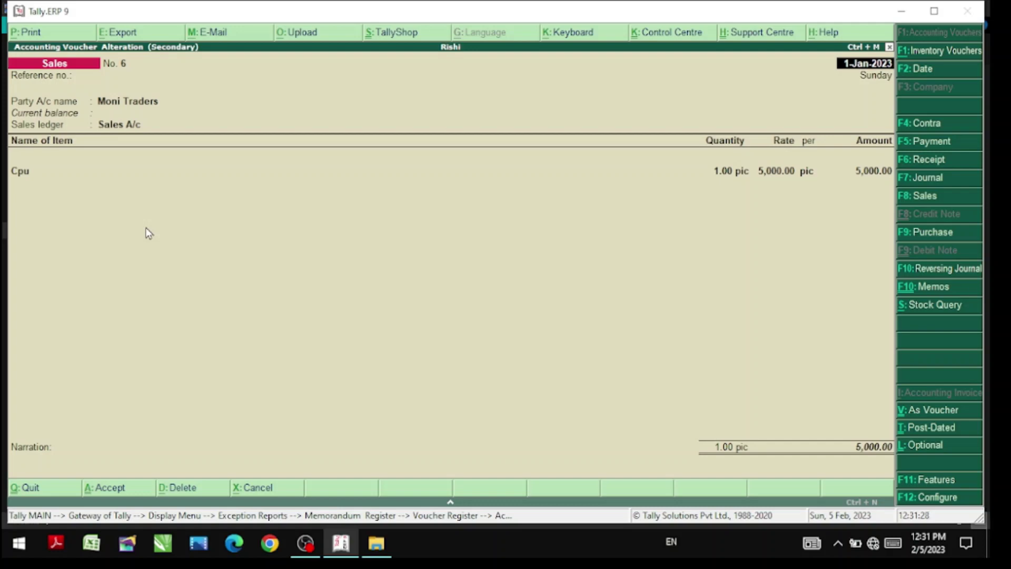
key("ctrl+a")
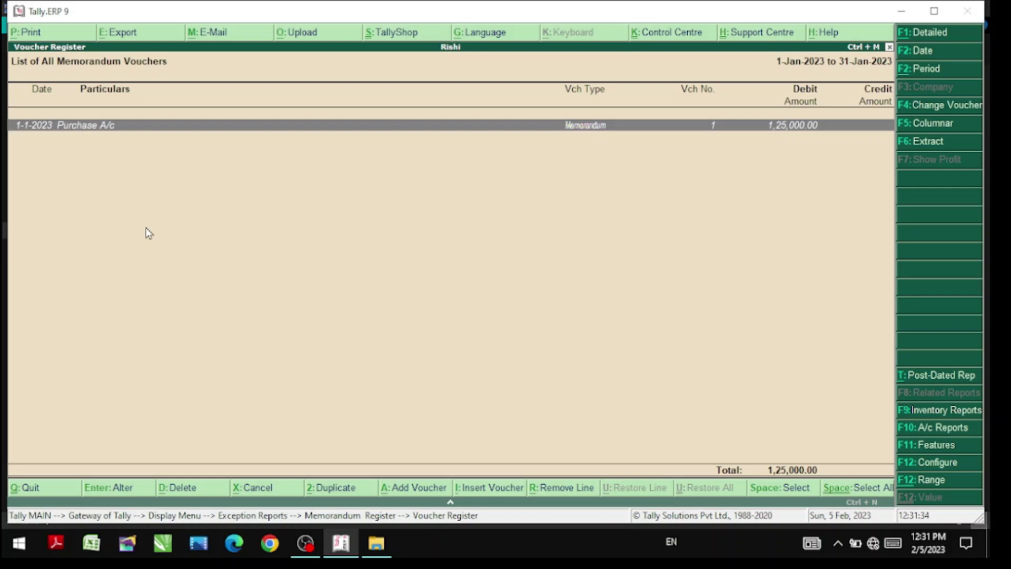
- Open the Purchase A/c memorandum voucher and change its voucher type to Purchase
key("Return")
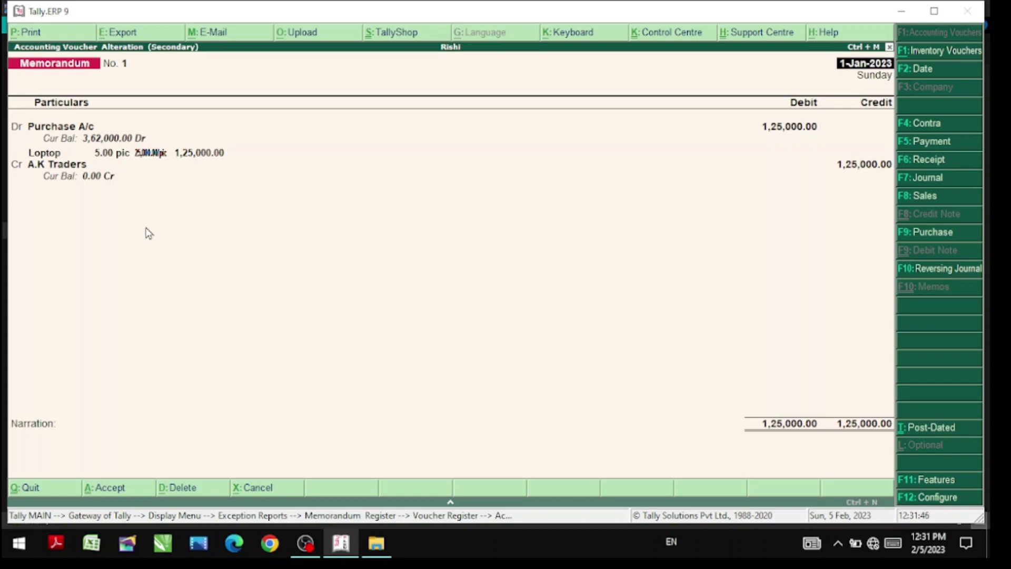
key("F9")
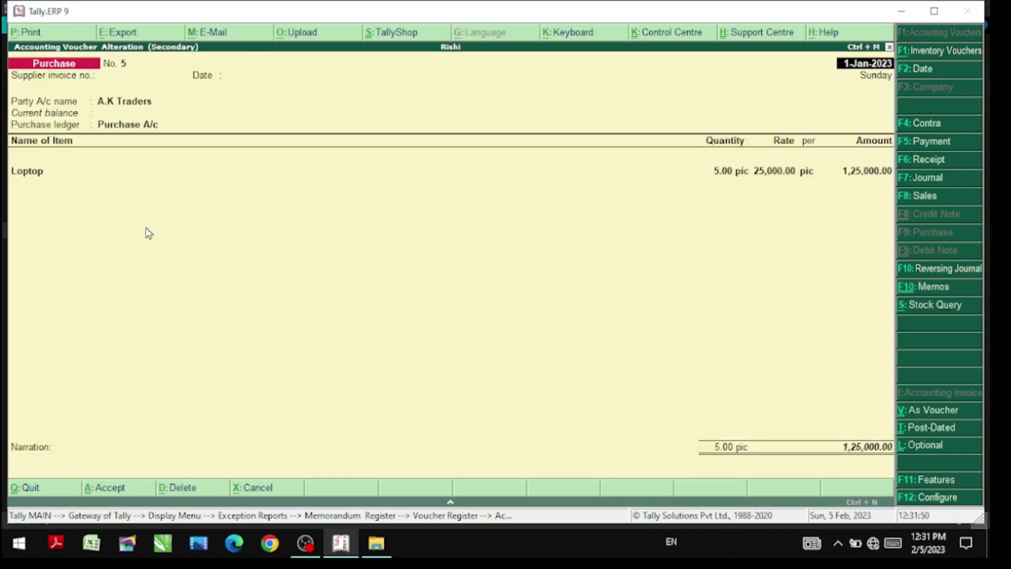
- Set the Loptop quantity to 2 pic in the A.K Traders purchase voucher and save it without a narration
key("Return")
key("Return")
key("Return")
key("Return")
key("Return")
key("Return")
key("Return")
key("Return")
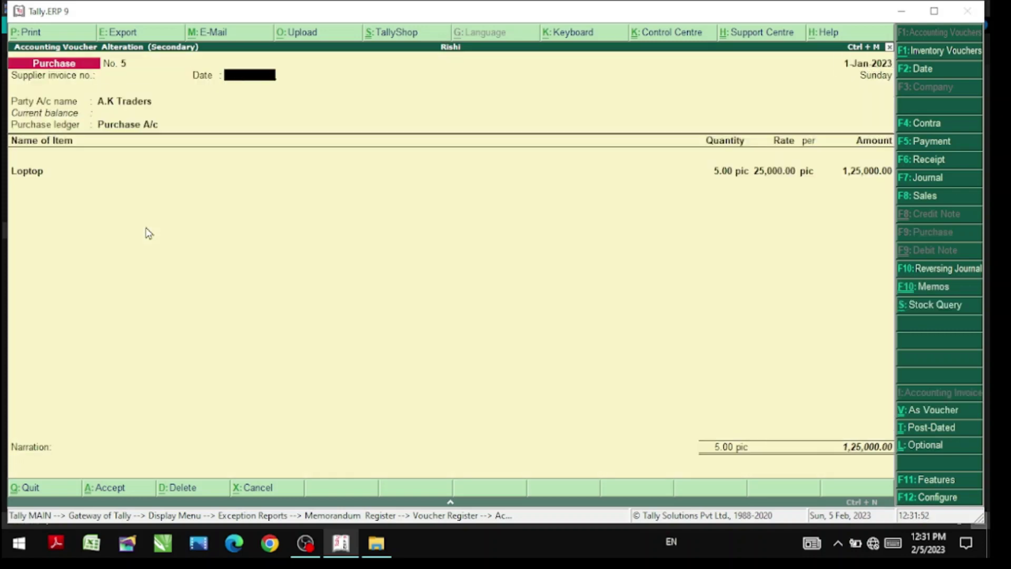
key("Return")
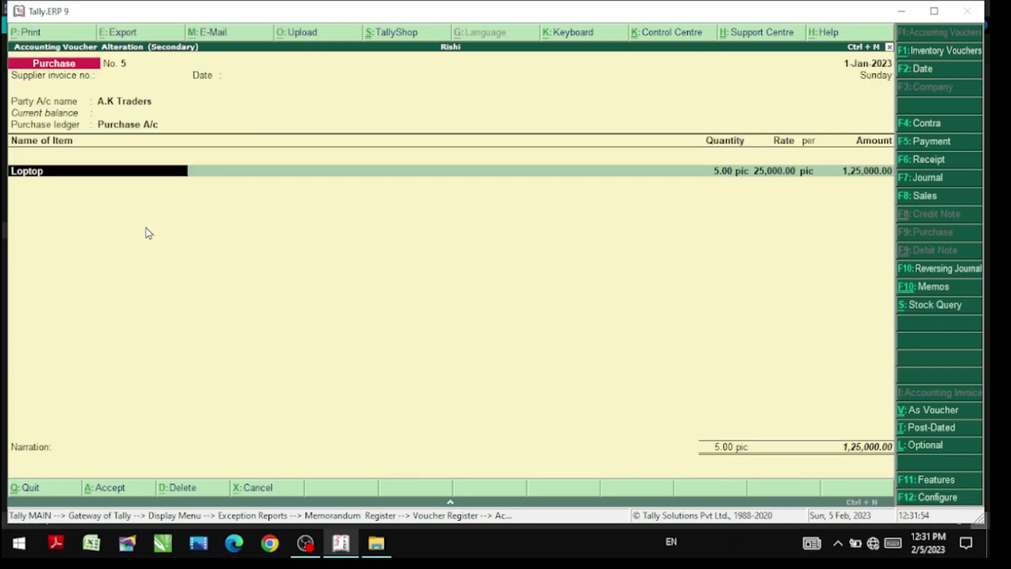
key("Return")
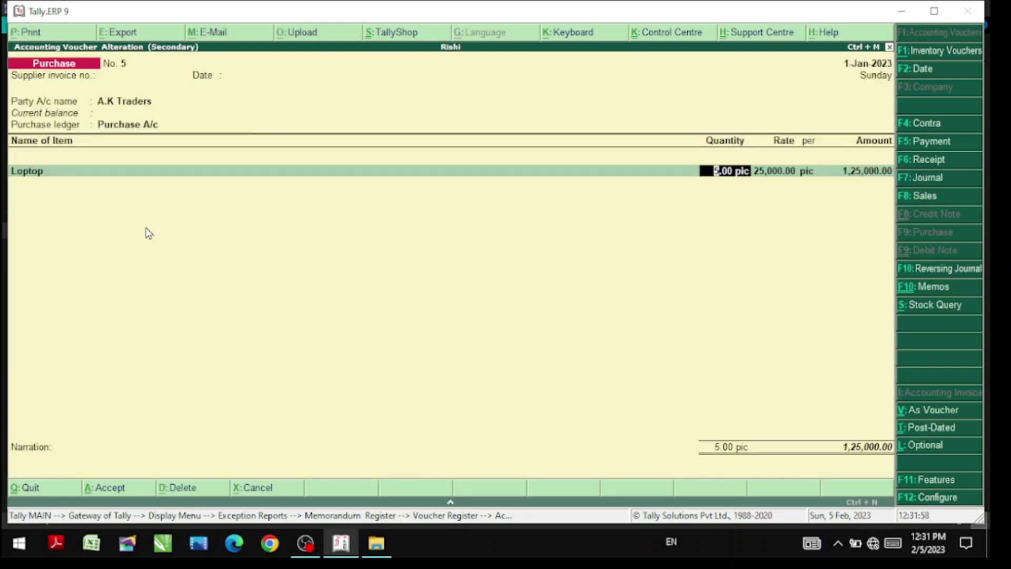
type("2")
key("Return")
key("Return")
key("Return")
key("Return")
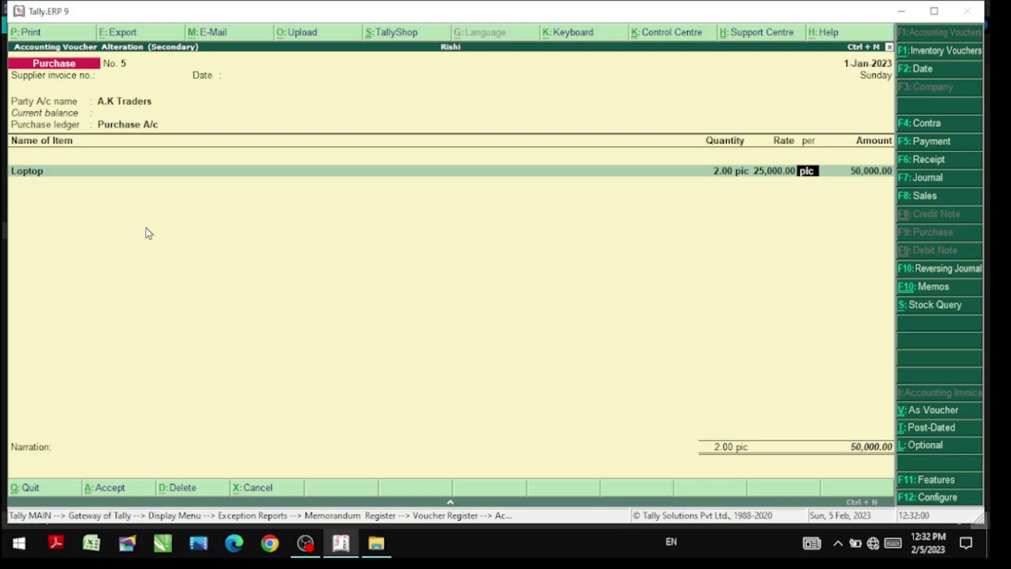
key("Return")
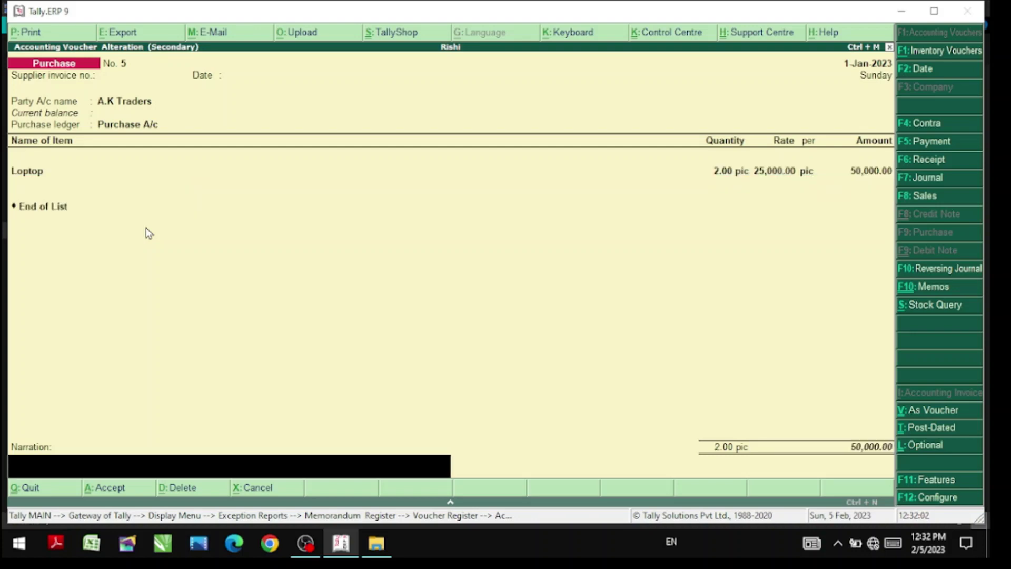
key("Return")
key("Return")
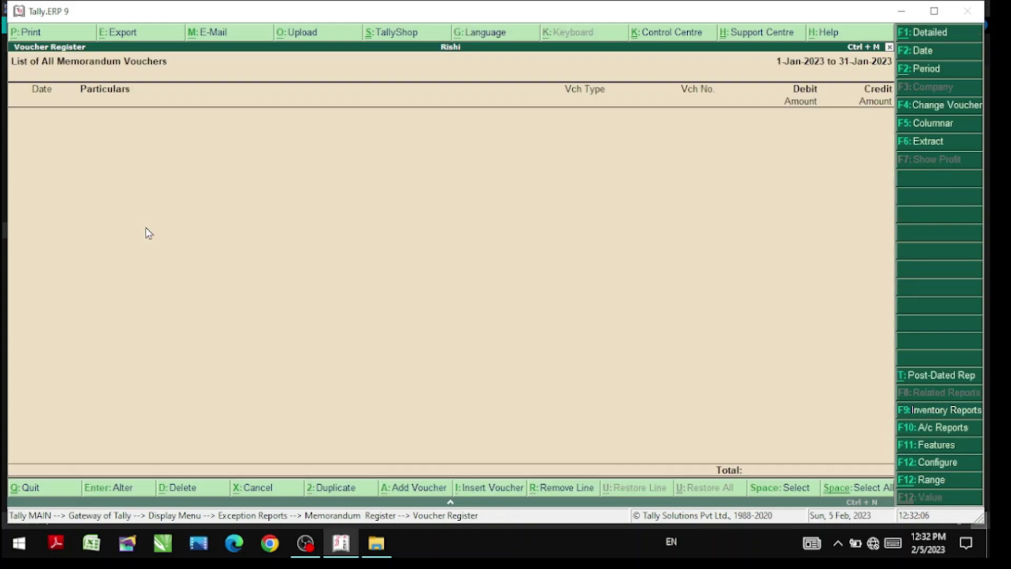
- Close the memorandum voucher register and return to the Gateway of Tally
key("Escape")
key("Escape")
key("Escape")
key("Escape")
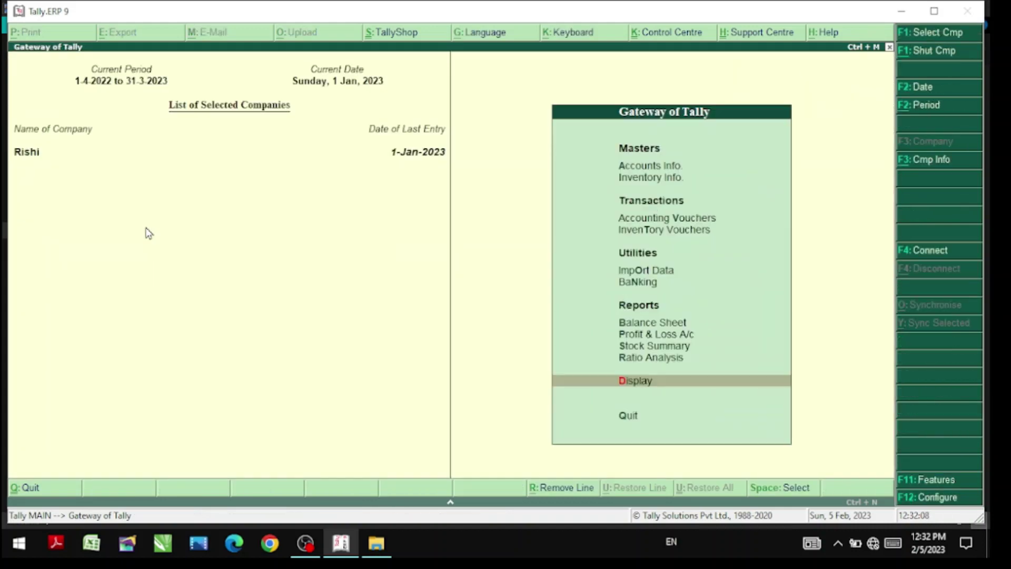